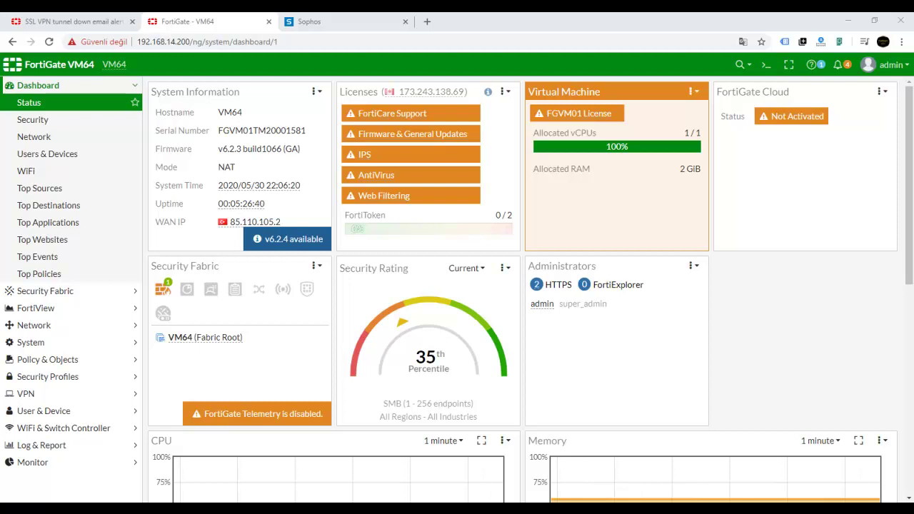
- Check in IPsec Monitor that the Kalben tunnel to 192.168.14.250 is up, then open Automation
left_click(55, 462)
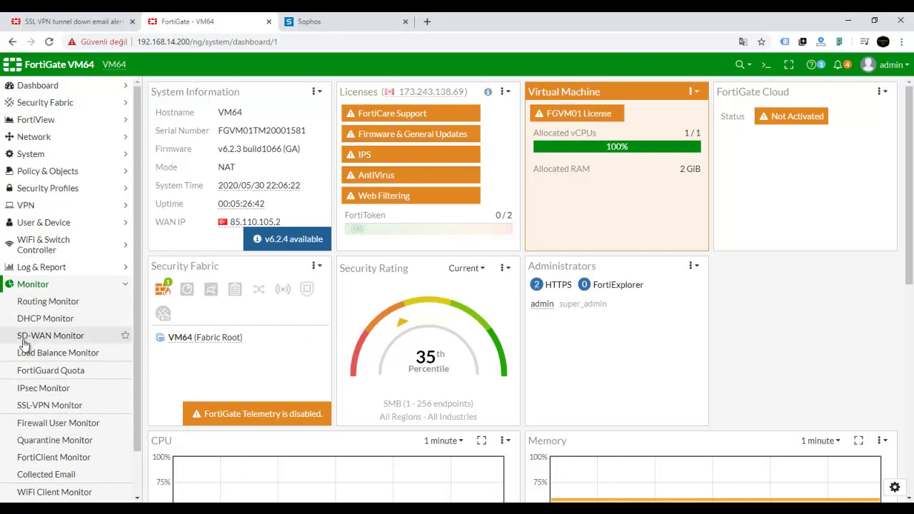
left_click(53, 389)
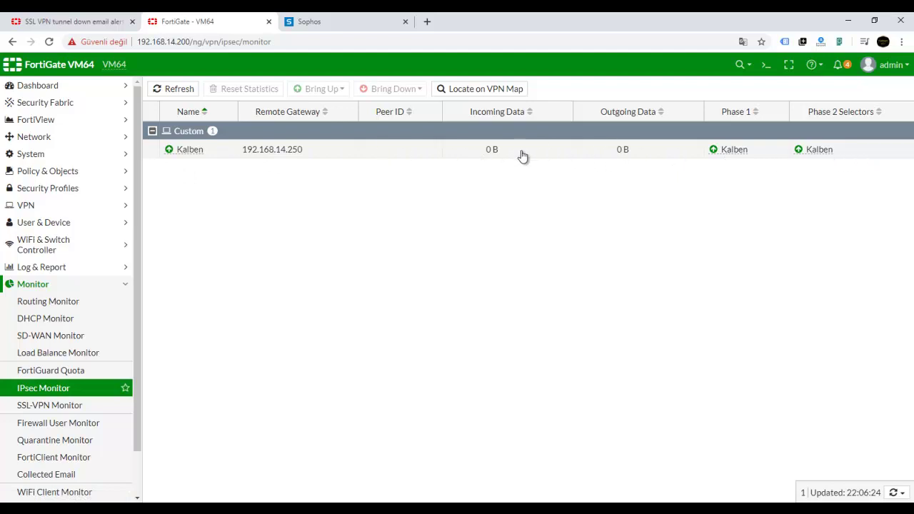
left_click(225, 158)
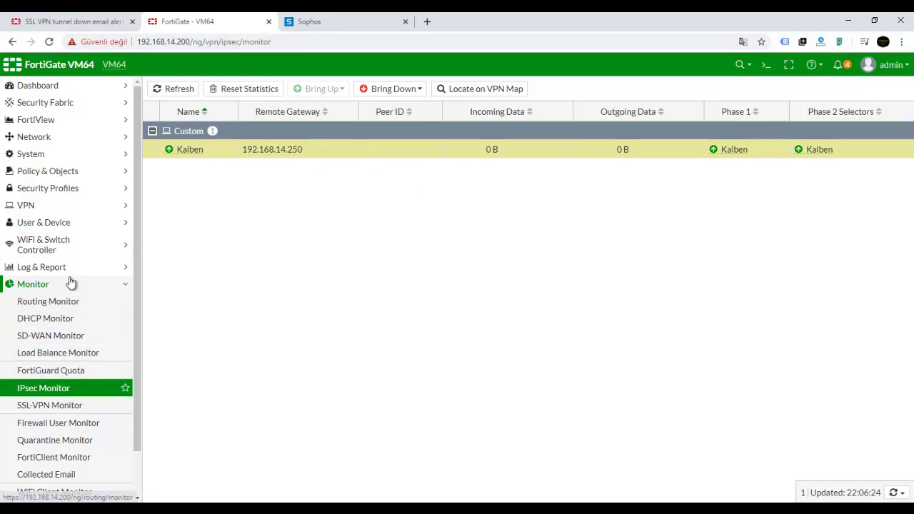
left_click(45, 104)
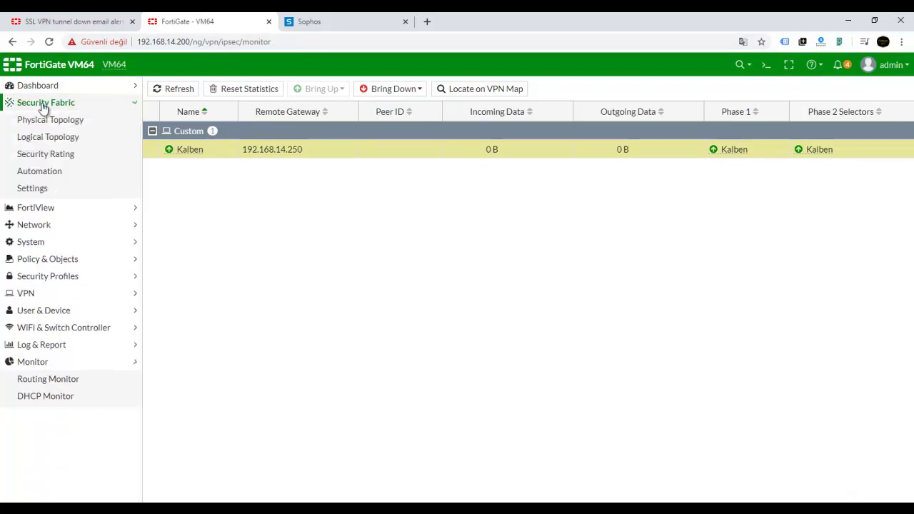
left_click(58, 177)
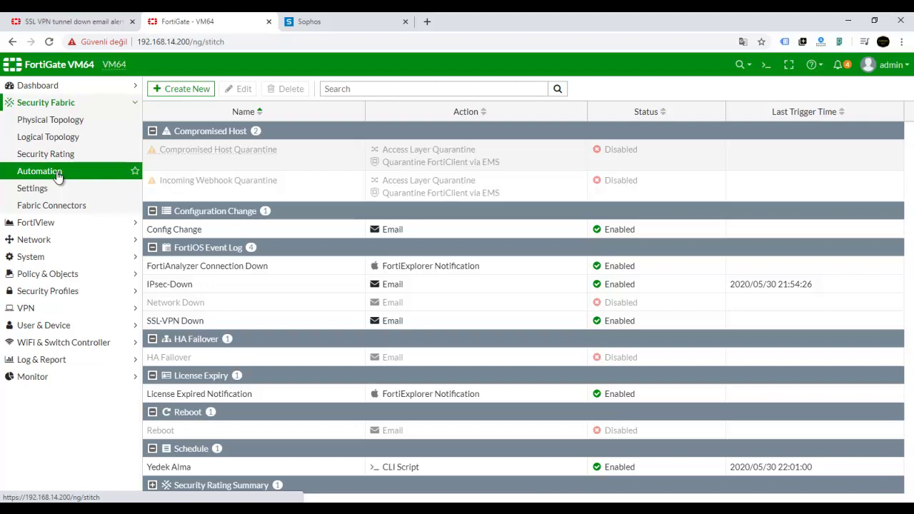
- Create a stitch named 'IPsec Tunnel Status Change' with a FortiOS Event Log trigger
left_click(180, 89)
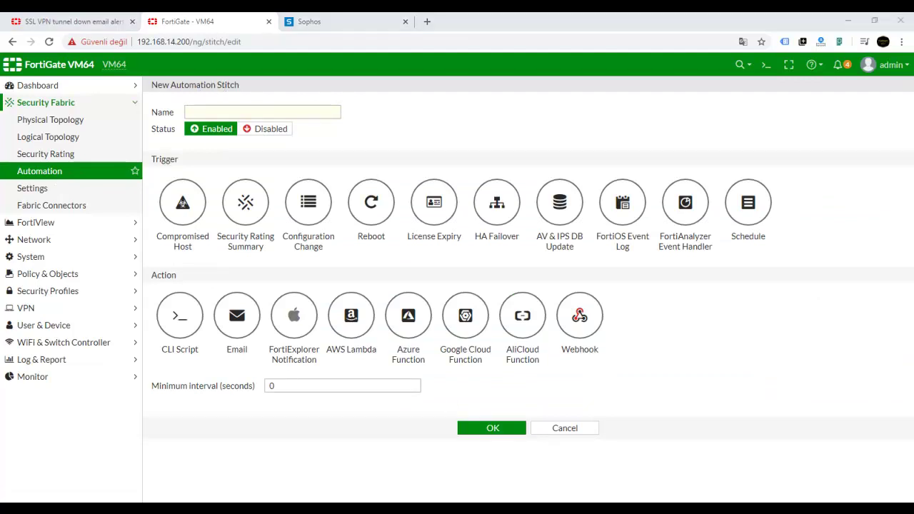
left_click(198, 107)
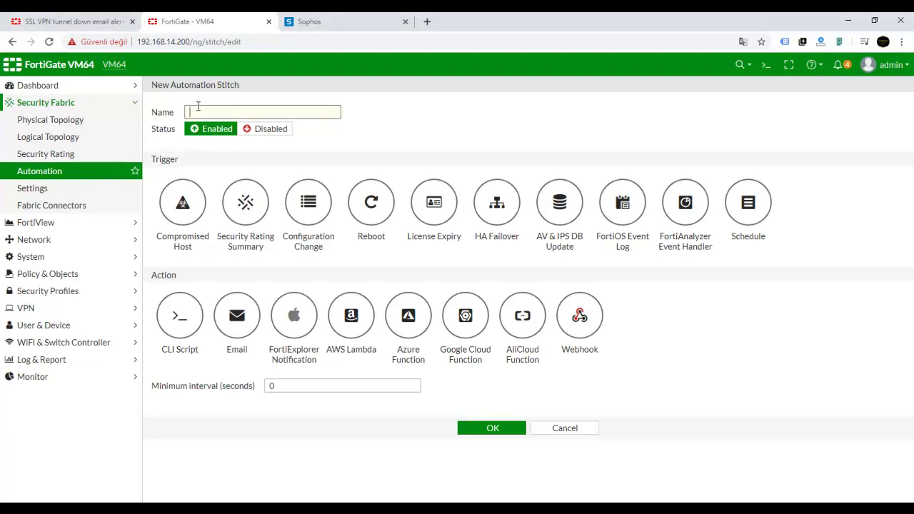
type("IPsec Tunnel Status Change")
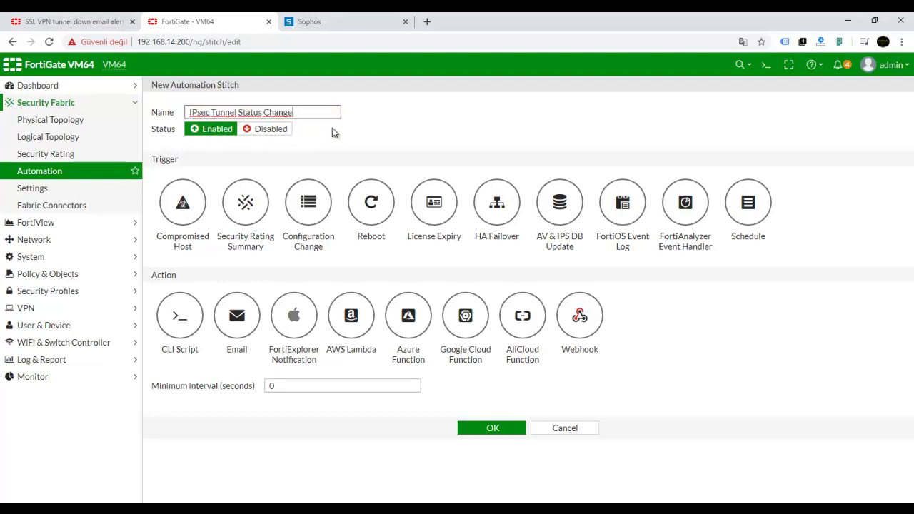
left_click(622, 203)
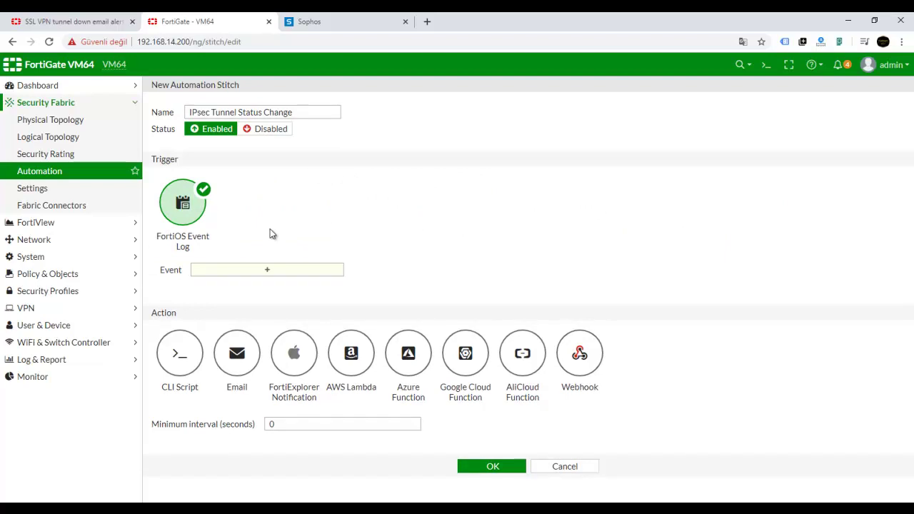
left_click(267, 273)
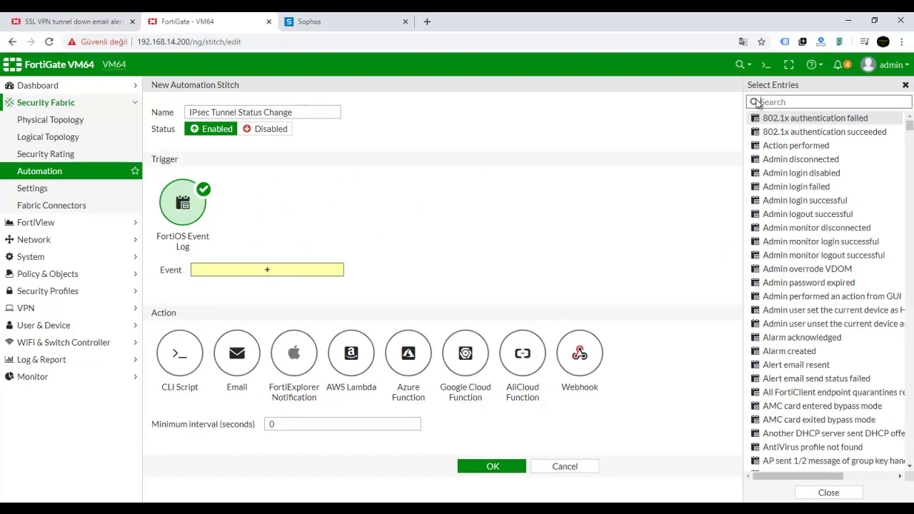
- Filter events by 'Ipsec', drop 802.1x authentication failed, and select IPsec connection status changed
left_click(772, 101)
type("Ipsec")
key("Return")
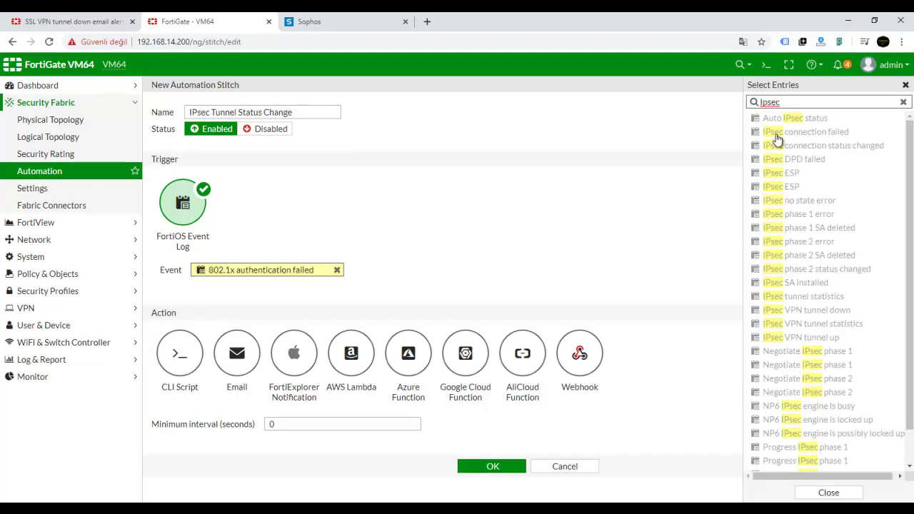
mouse_move(777, 139)
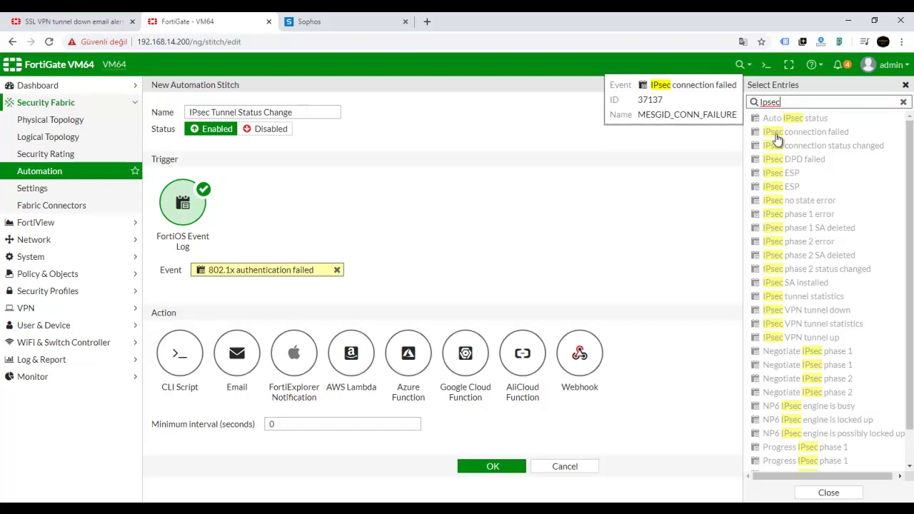
left_click(812, 150)
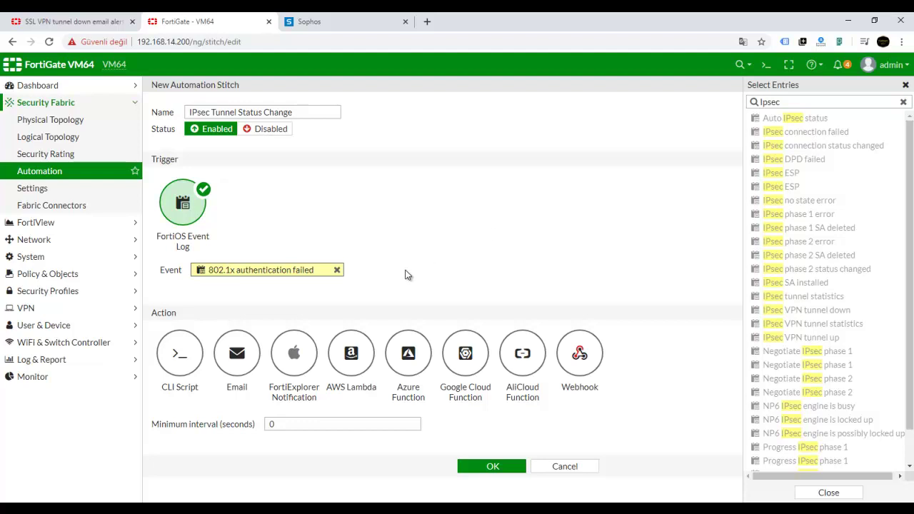
left_click(337, 270)
left_click(805, 149)
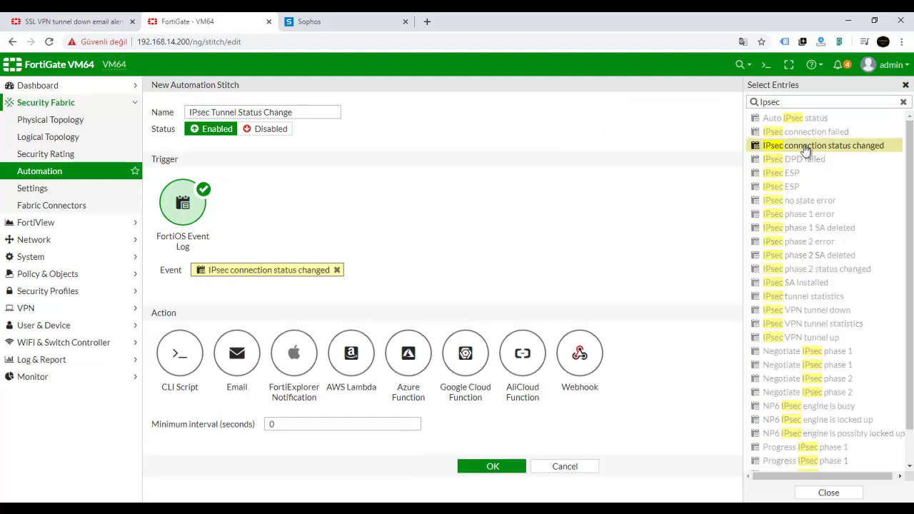
mouse_move(858, 154)
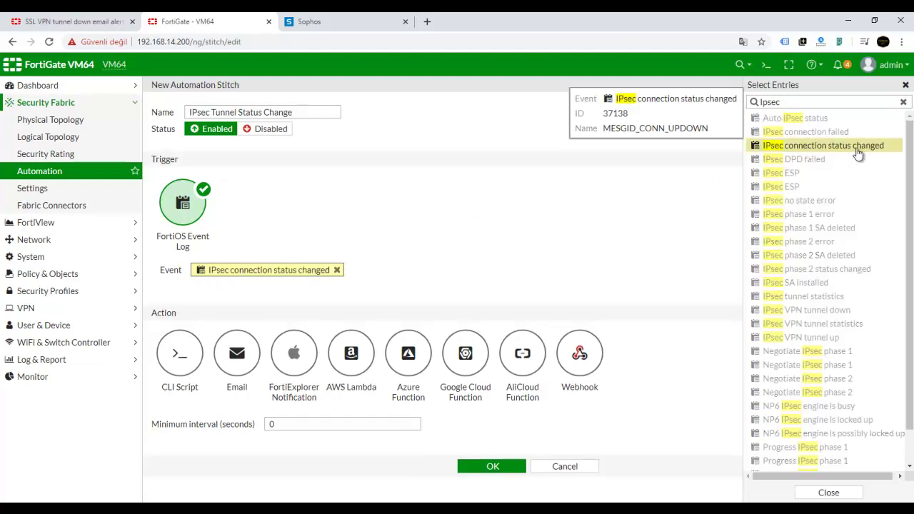
left_click(546, 217)
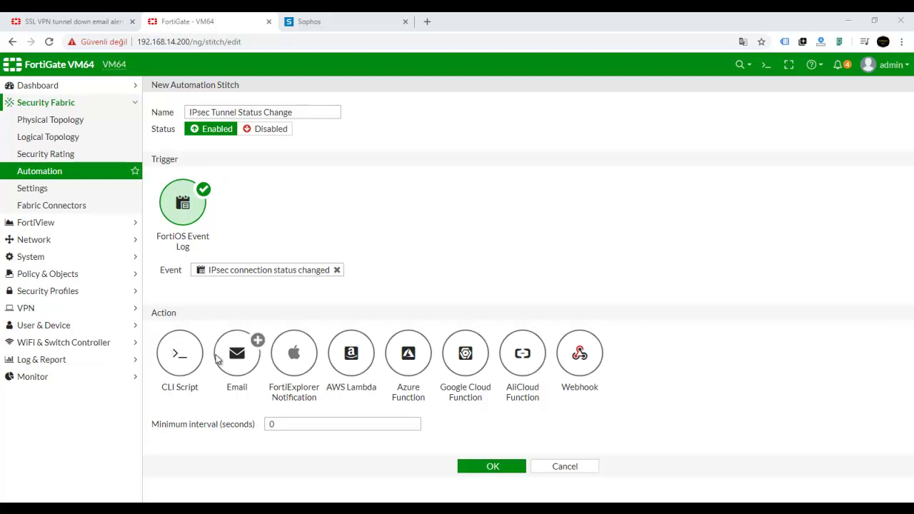
- Add an Email action that sends alerts to the administrator's e-mail address
left_click(237, 357)
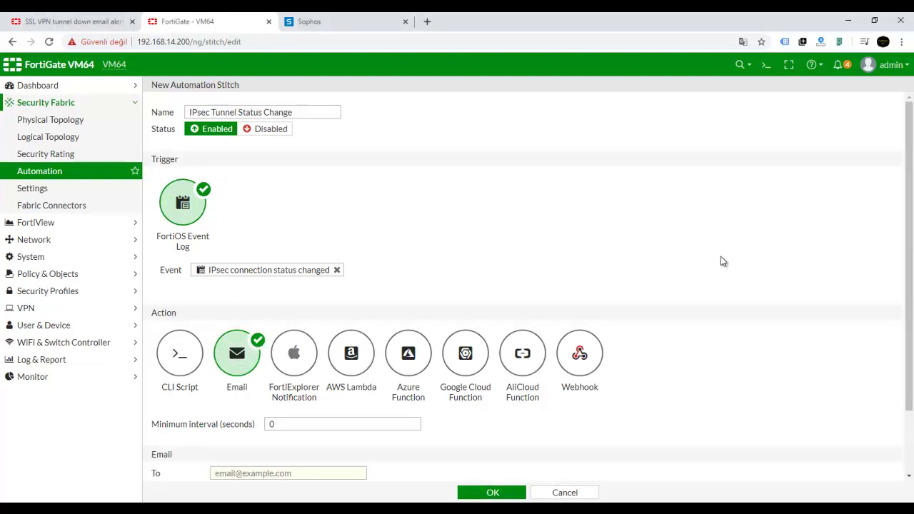
scroll(721, 259, "down", 2)
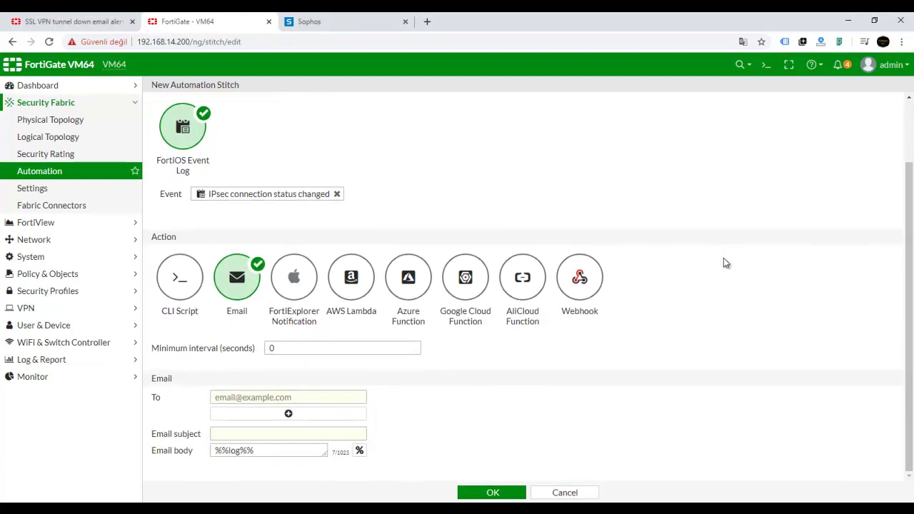
left_click(262, 397)
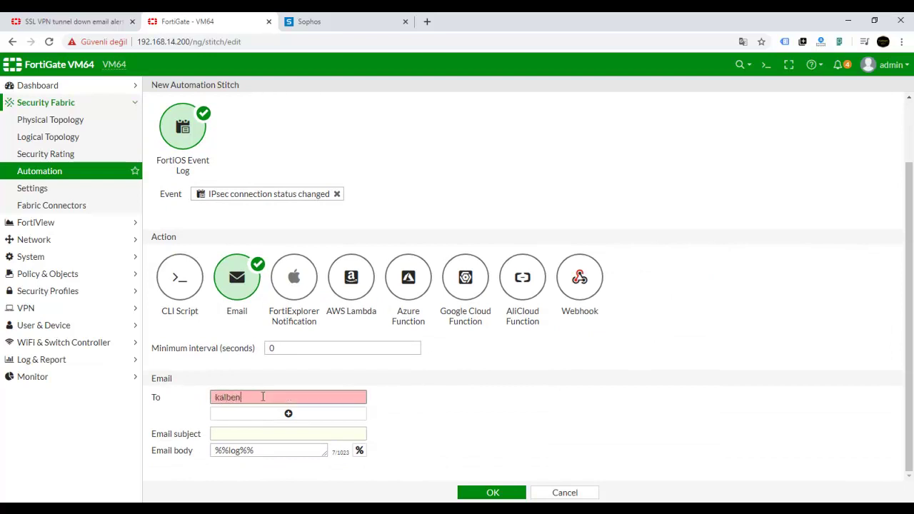
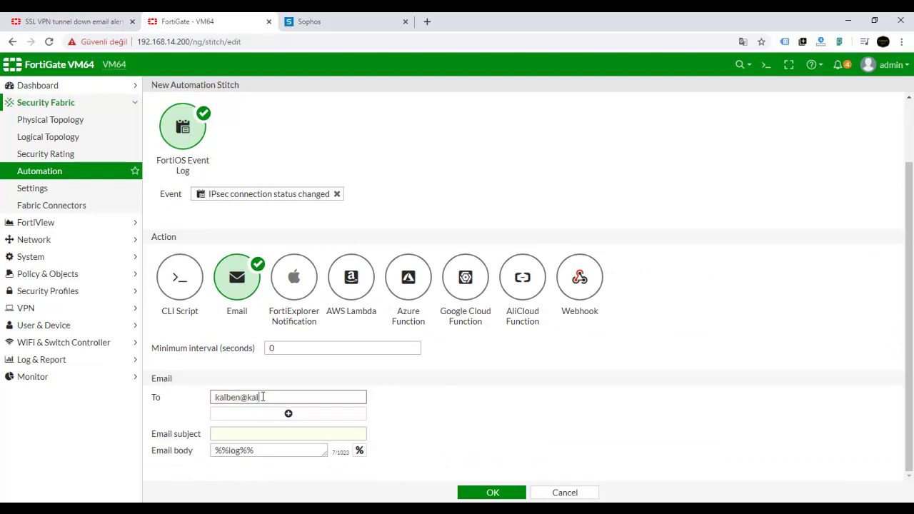
- Set the email subject to 'IPsec Tunnel Status Change - Sube IPsec Down-UP'
left_click(247, 432)
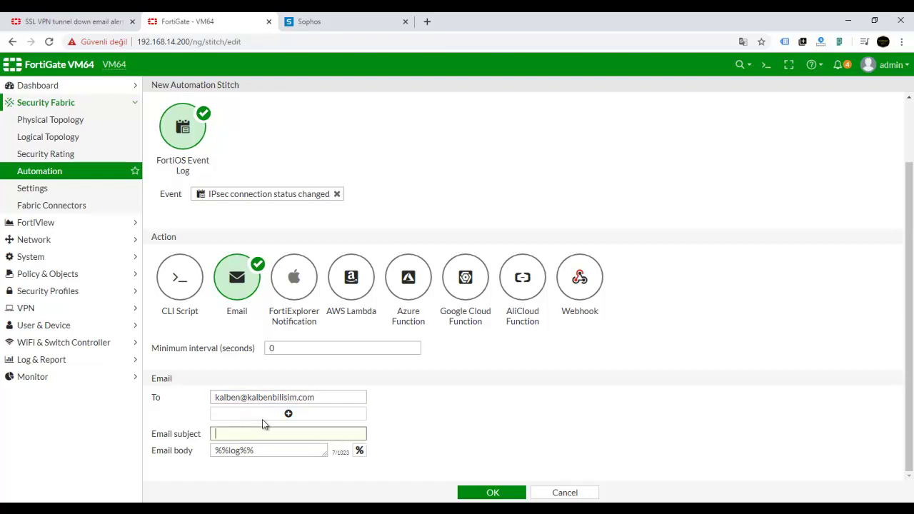
scroll(282, 178, "up", 2)
left_click_drag(306, 112, 160, 116)
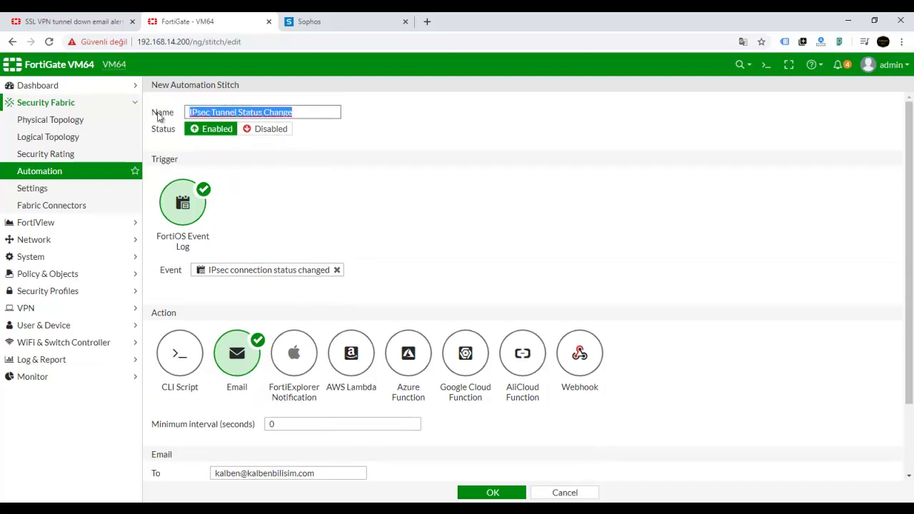
key("ctrl+c")
scroll(290, 222, "down", 2)
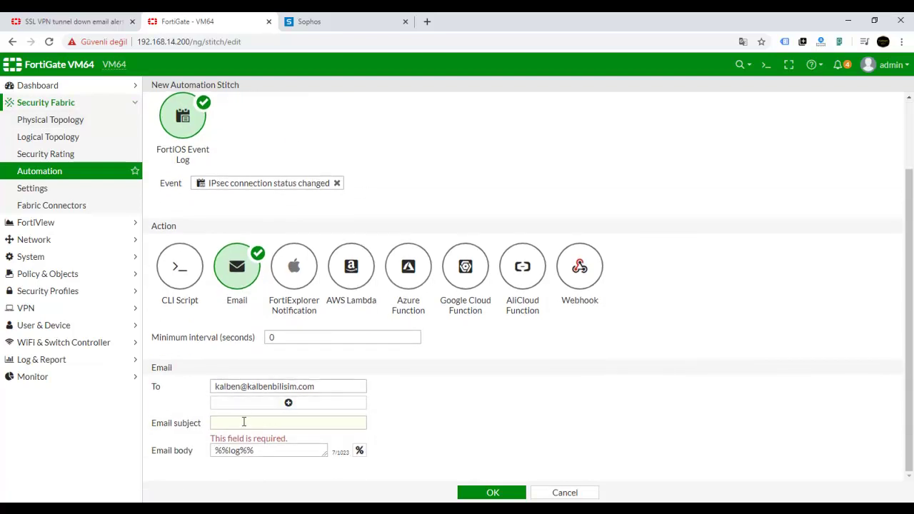
left_click(242, 423)
key("ctrl+v")
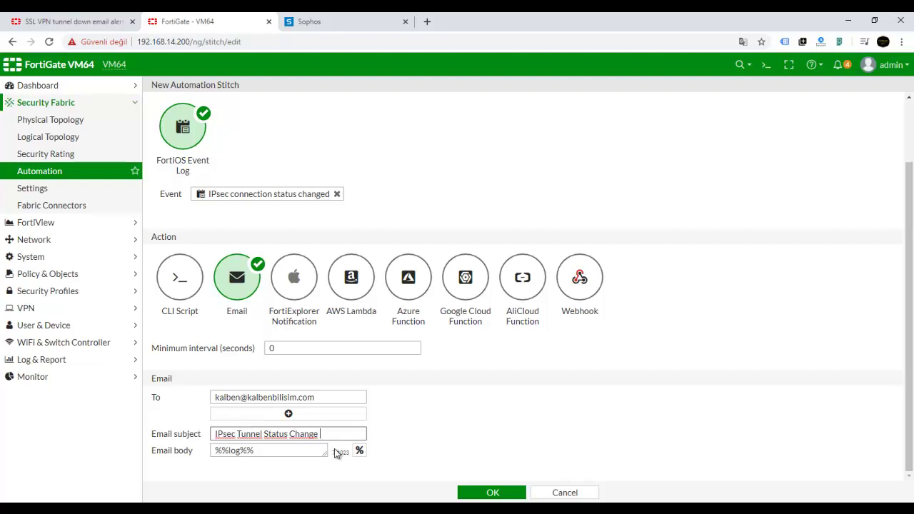
type("- Sube IPsec")
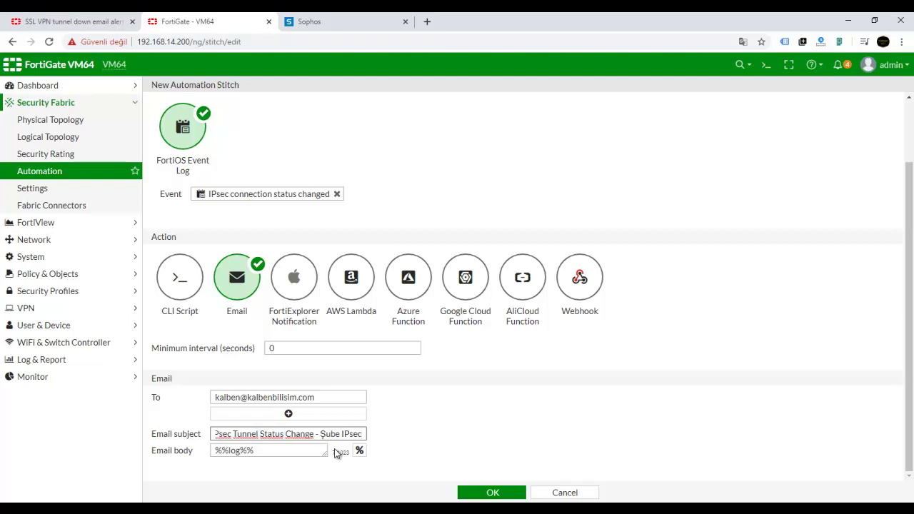
type(" Down")
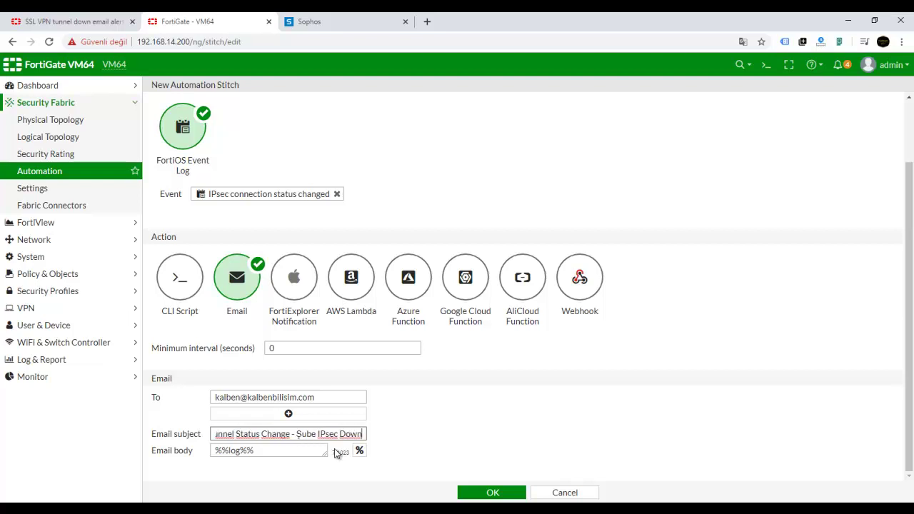
type("-UOP")
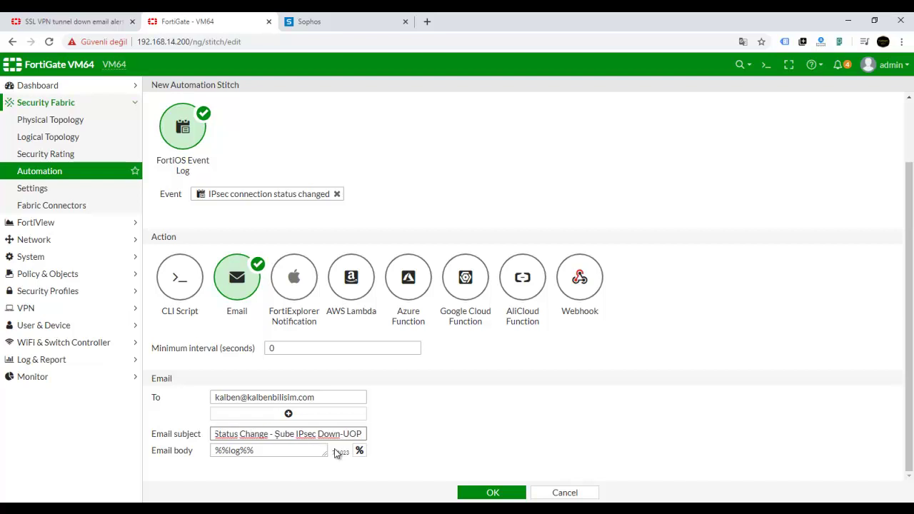
key("BackSpace")
key("BackSpace")
type("P")
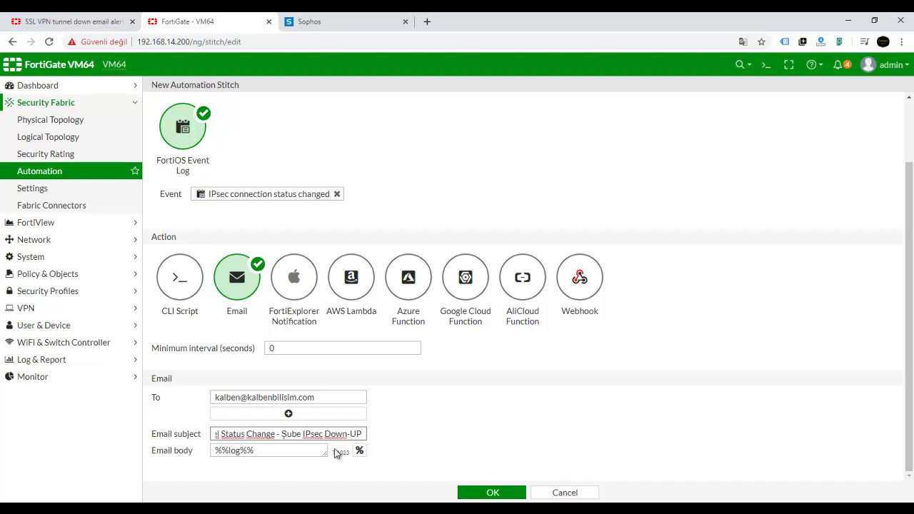
left_click(429, 427)
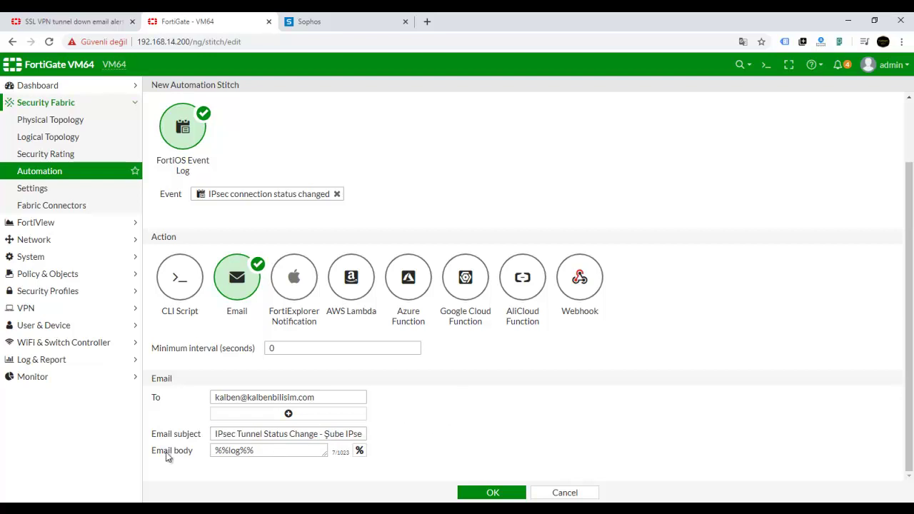
- Review the email body's action parameters, then save the stitch with OK
left_click(360, 452)
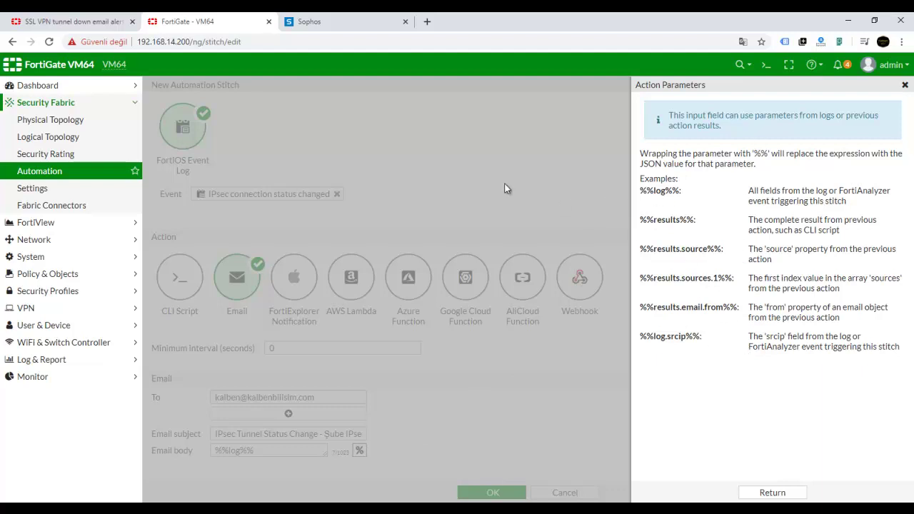
left_click(905, 85)
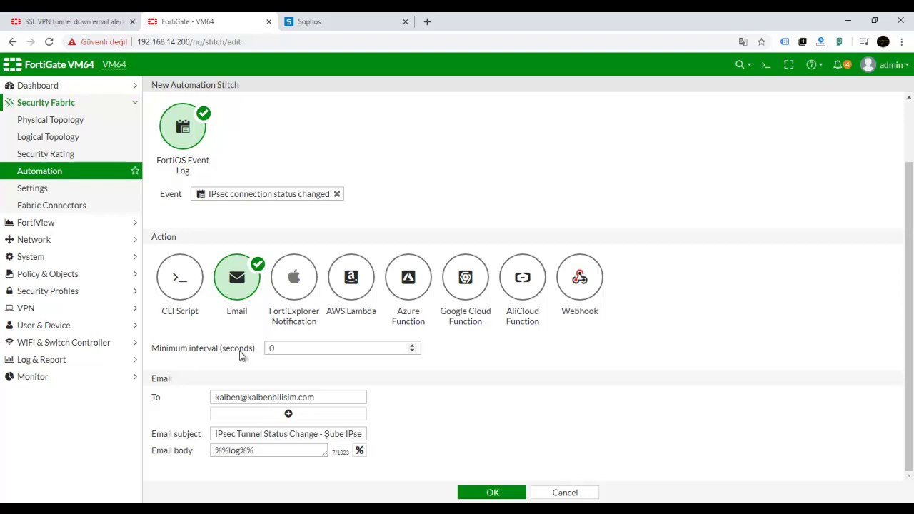
scroll(373, 243, "up", 3)
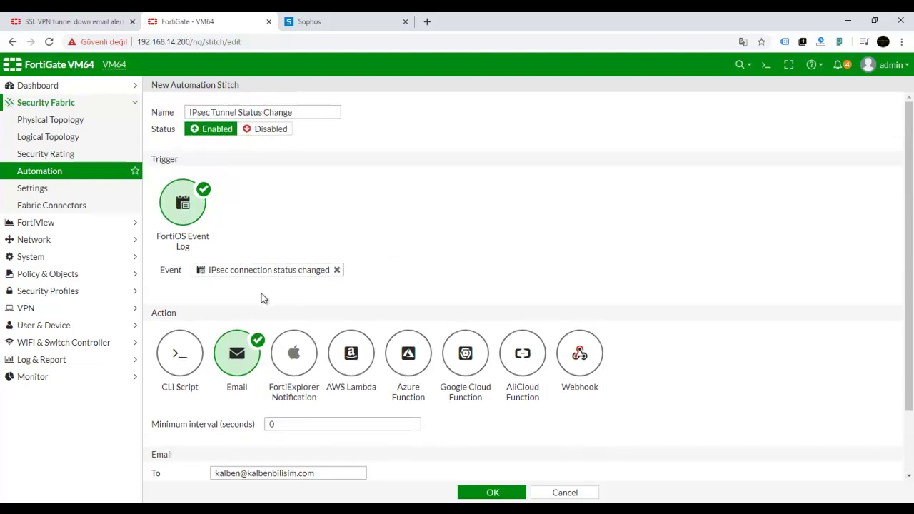
scroll(246, 293, "down", 3)
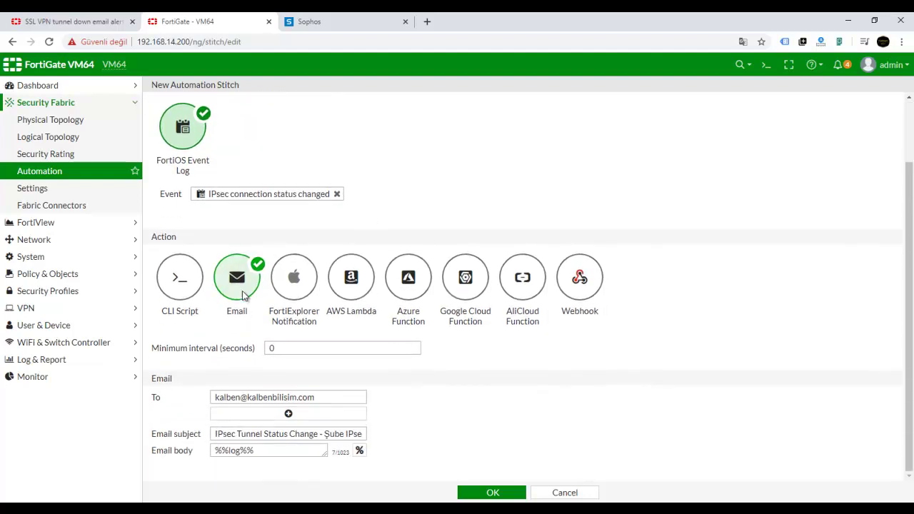
left_click(493, 494)
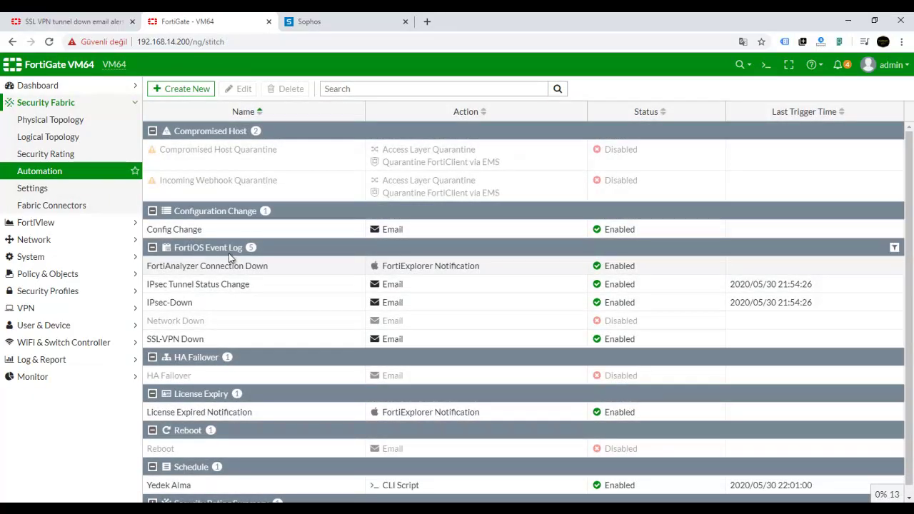
- Confirm the IPsec Tunnel Status Change stitch is enabled, then switch to the Sophos console
left_click(241, 286)
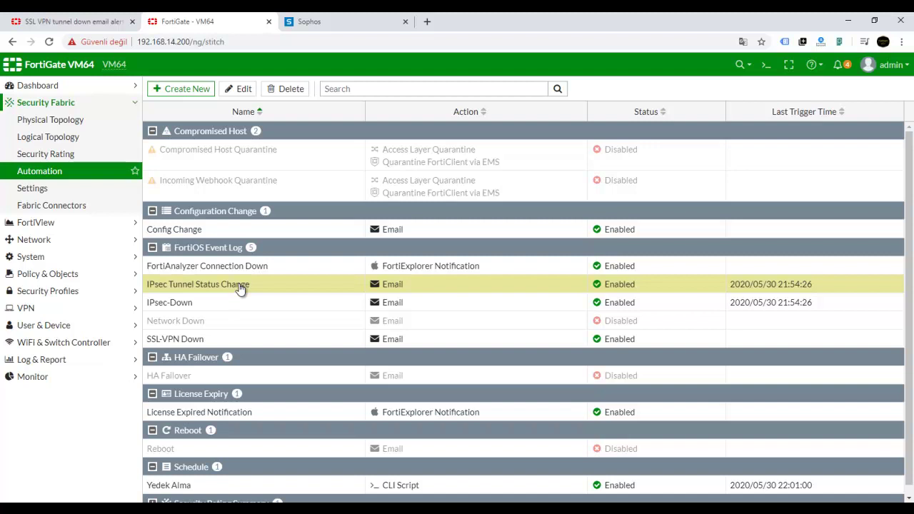
left_click(308, 23)
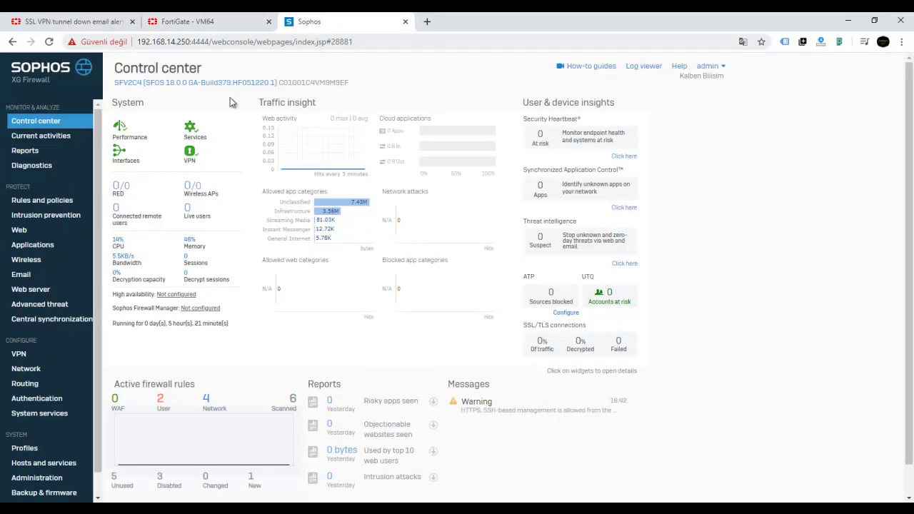
- Deactivate the Fortigate IPsec connection on Sophos's VPN page, then return to FortiGate
left_click(19, 354)
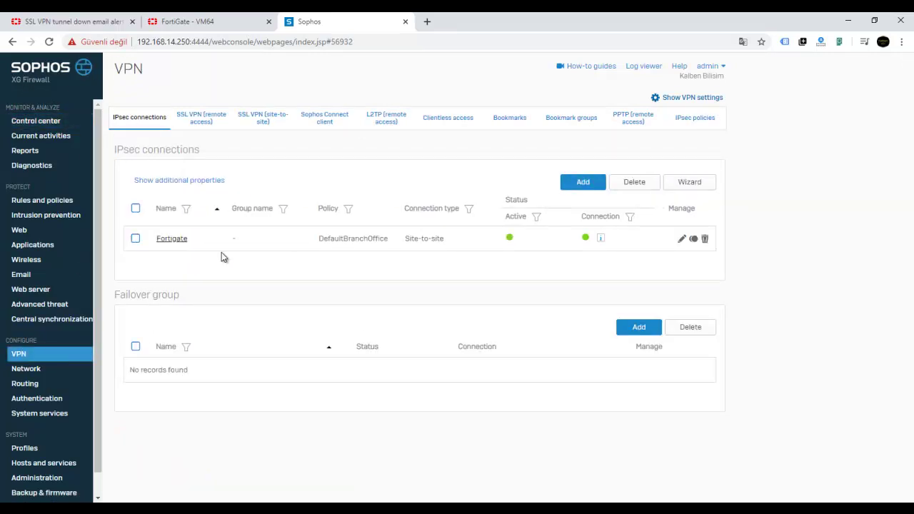
left_click(510, 239)
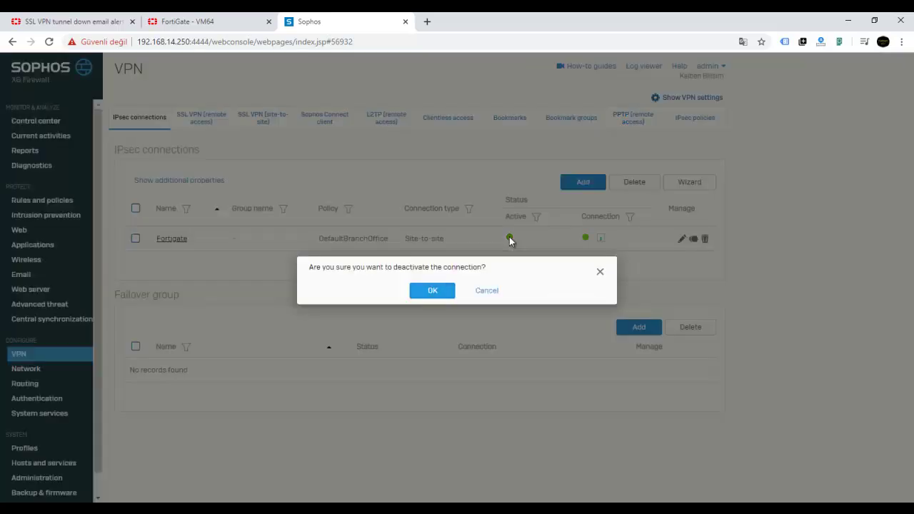
left_click(427, 291)
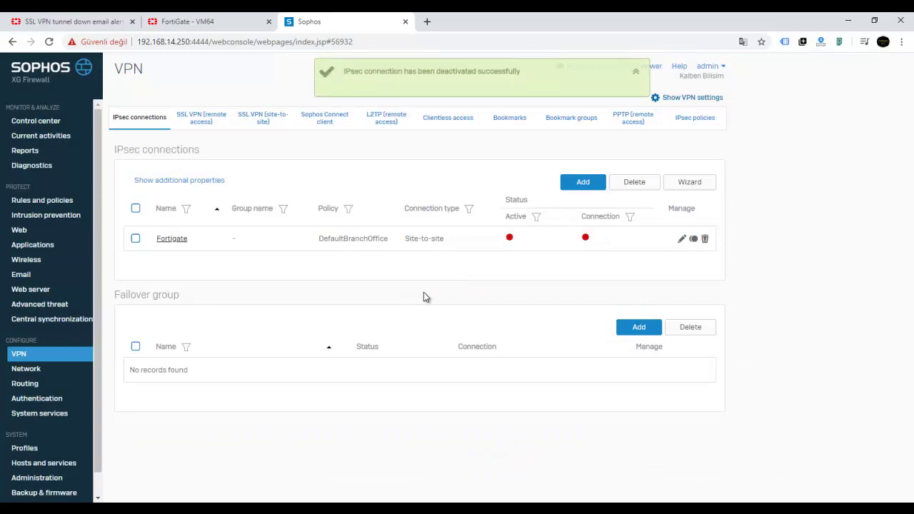
left_click(226, 22)
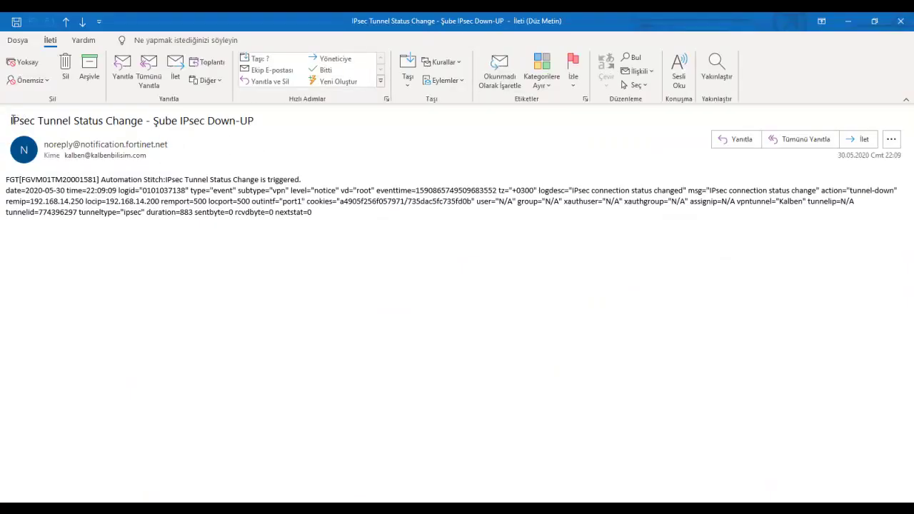
- Snap the alert email to the left half and the FortiGate browser to the right
left_click_drag(11, 120, 261, 129)
left_click_drag(457, 20, 345, 100)
key("super+Right")
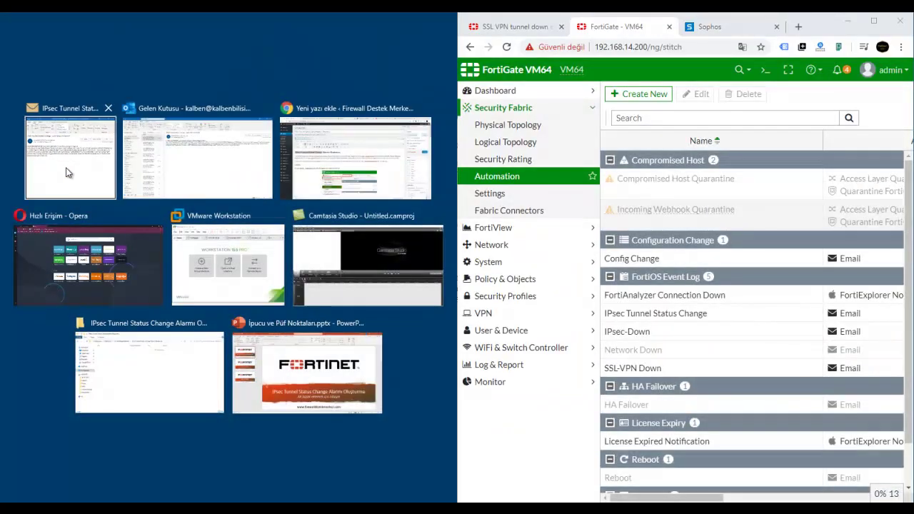
left_click(65, 174)
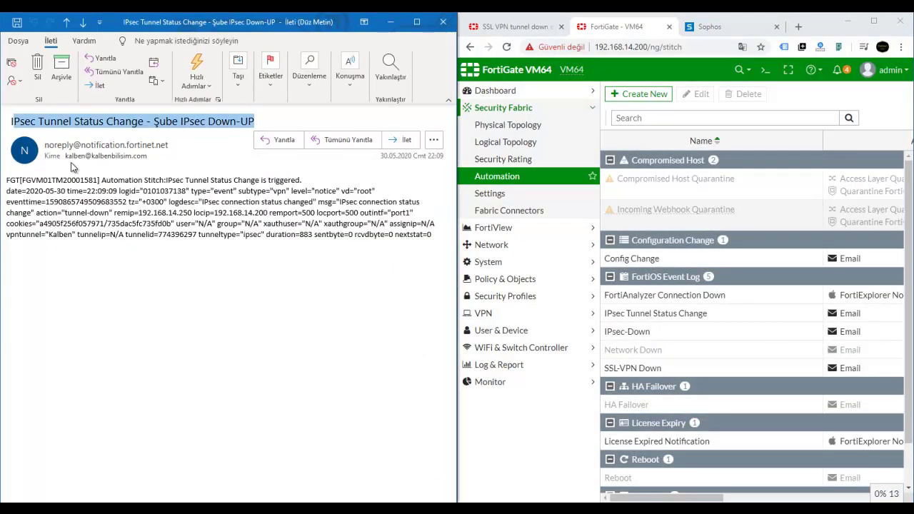
left_click(213, 246)
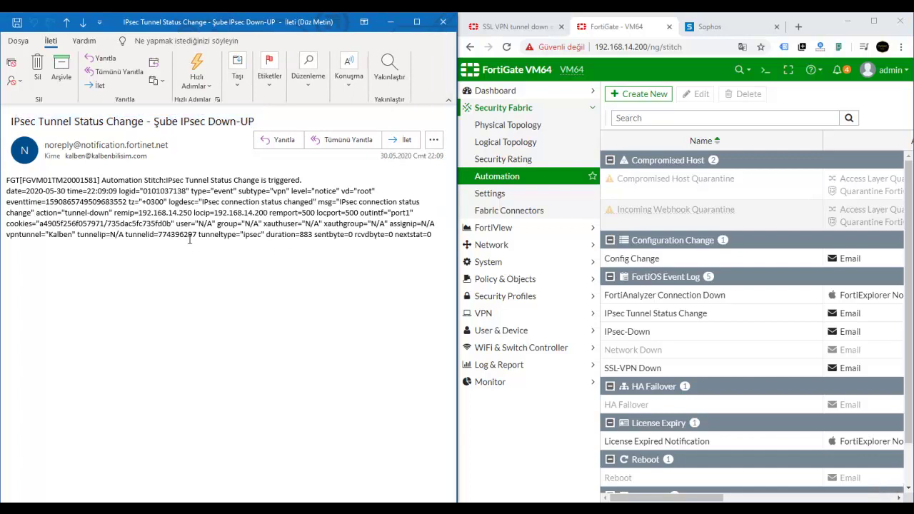
- Open the event logs and switch the log type from System Events to VPN Events
left_click(509, 372)
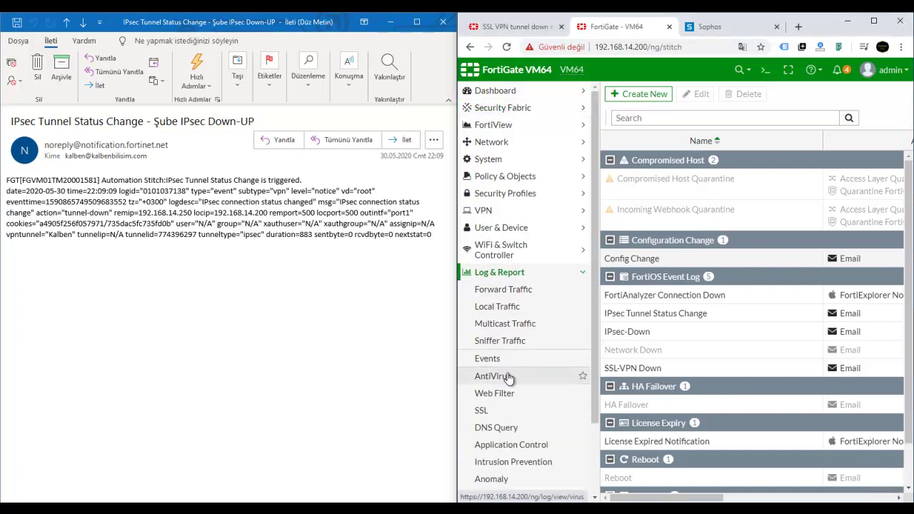
left_click(489, 362)
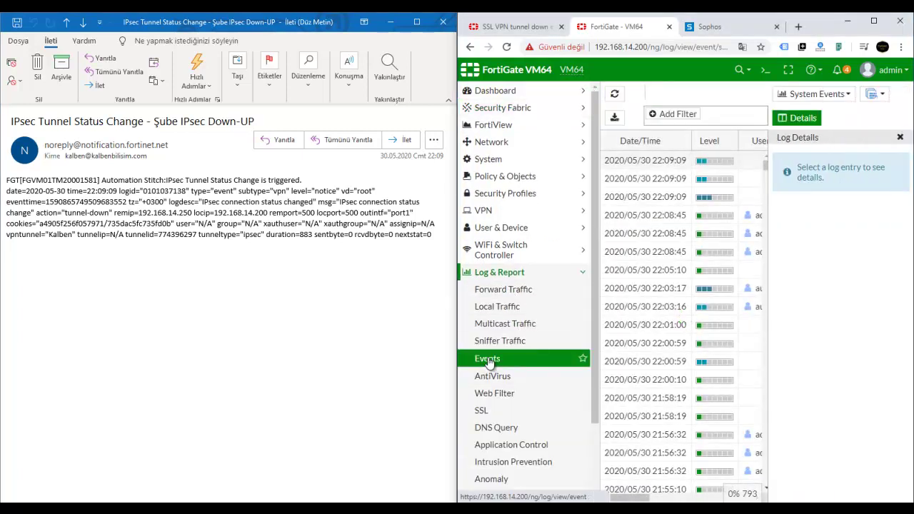
left_click(900, 137)
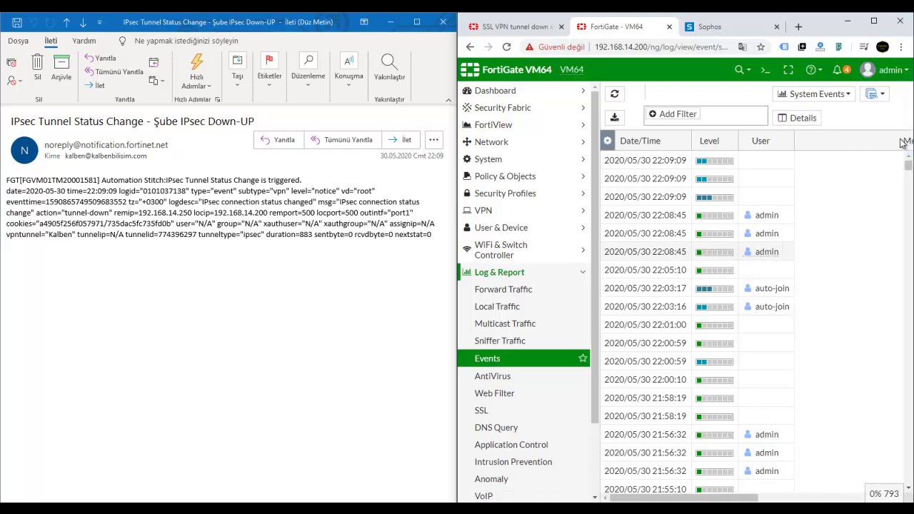
left_click(819, 95)
left_click(814, 141)
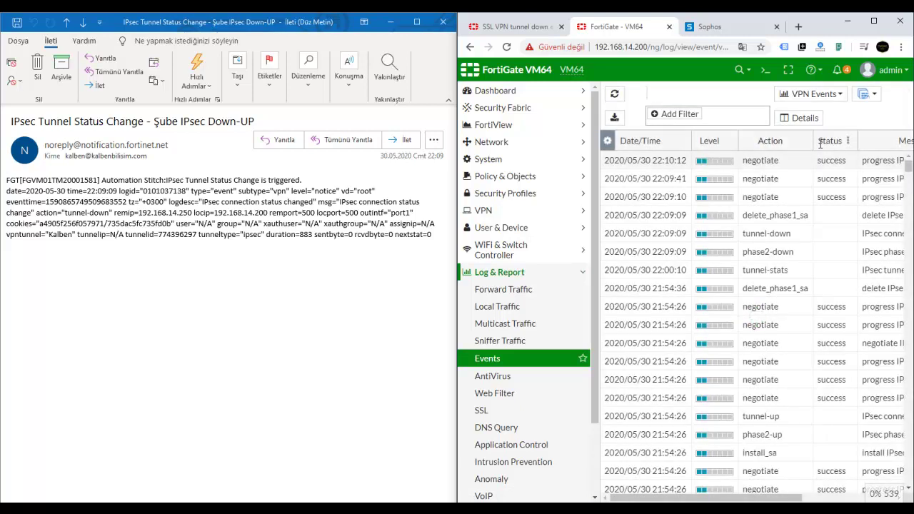
left_click_drag(457, 207, 301, 214)
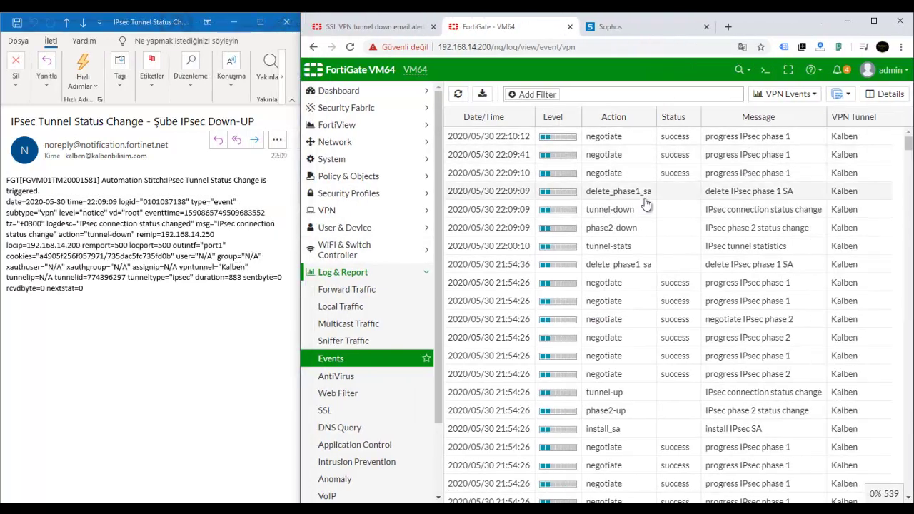
- Open the 22:09:09 tunnel-down entry's details and match its cookie to the alert email
left_click(610, 213)
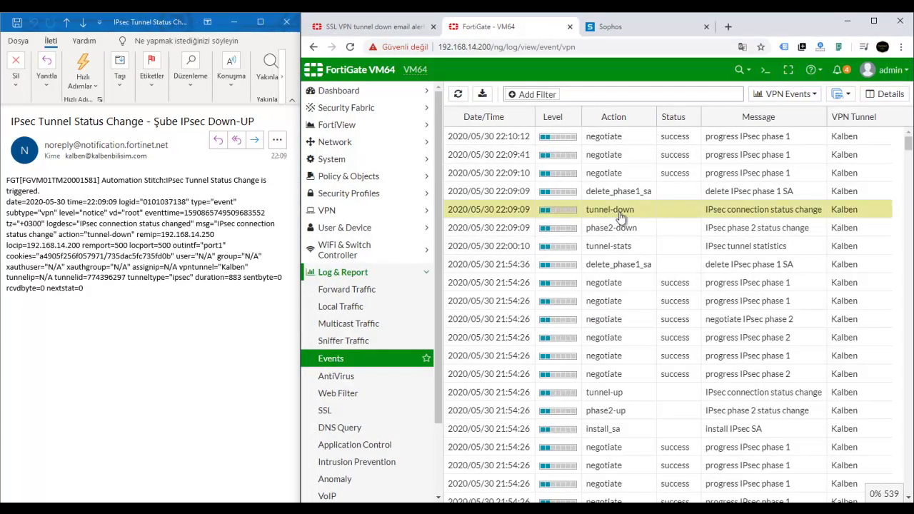
double_click(618, 215)
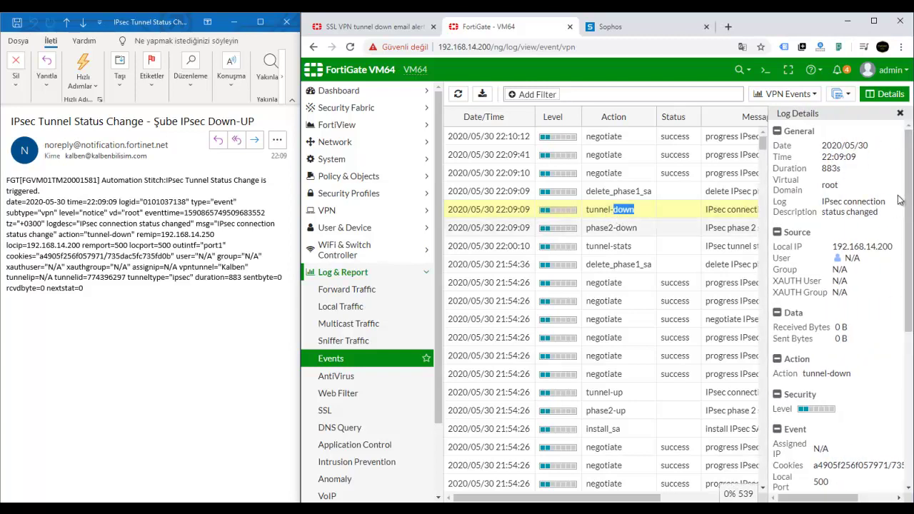
left_click_drag(909, 207, 909, 296)
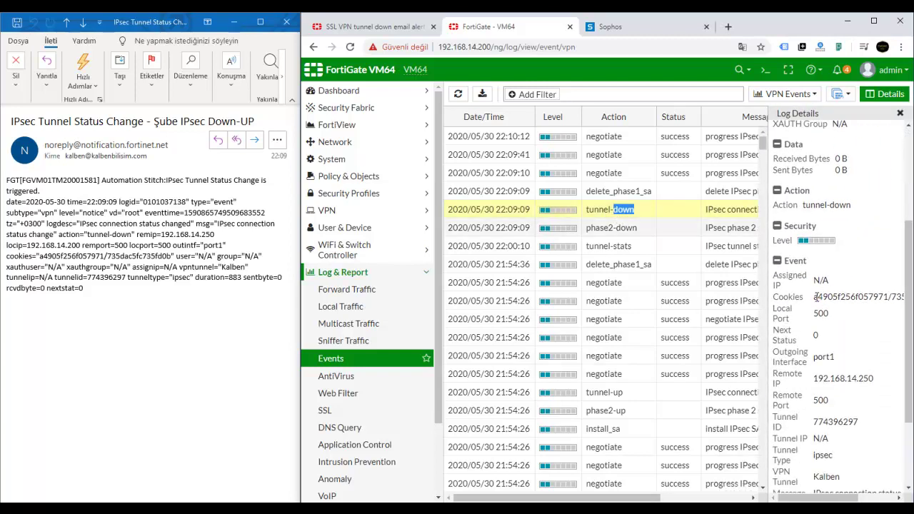
left_click_drag(816, 296, 686, 298)
left_click(685, 298)
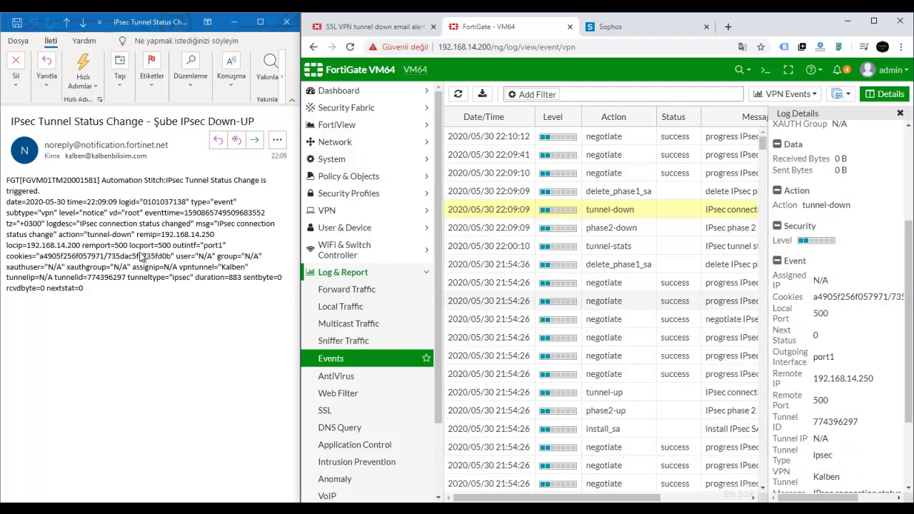
left_click(42, 257)
left_click_drag(41, 257, 171, 256)
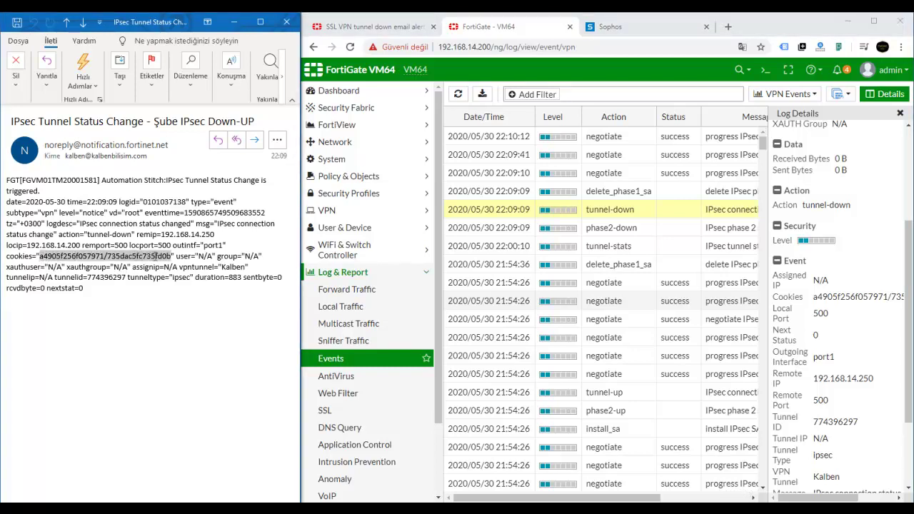
left_click_drag(814, 296, 902, 297)
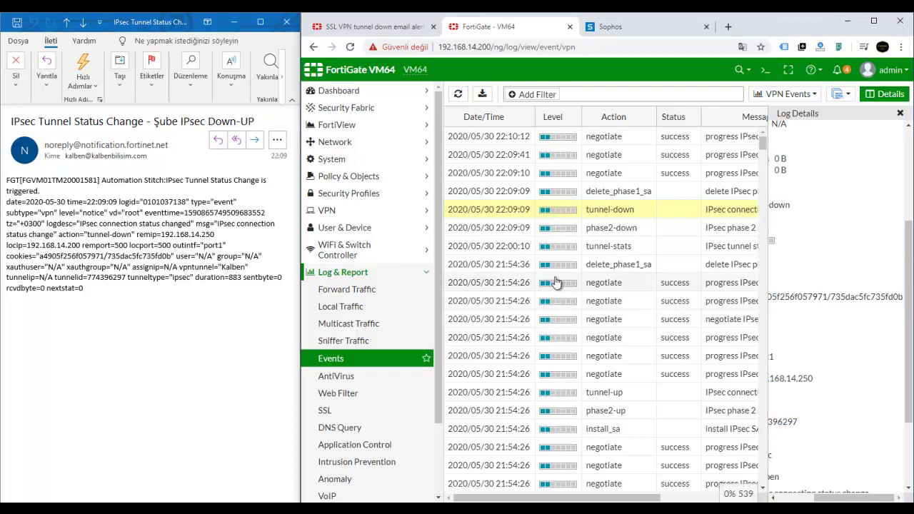
left_click(900, 114)
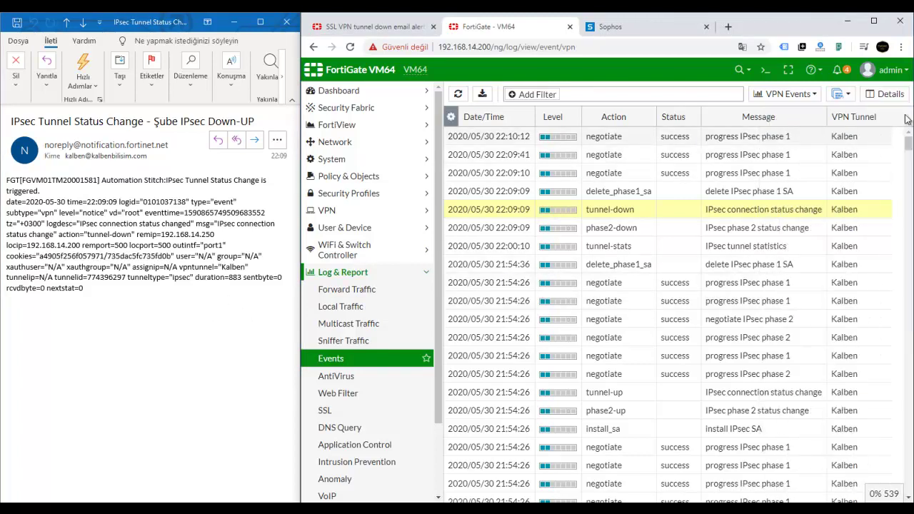
left_click(229, 266)
- Reactivate the Fortigate IPsec connection in Sophos and confirm the activation
left_click(616, 26)
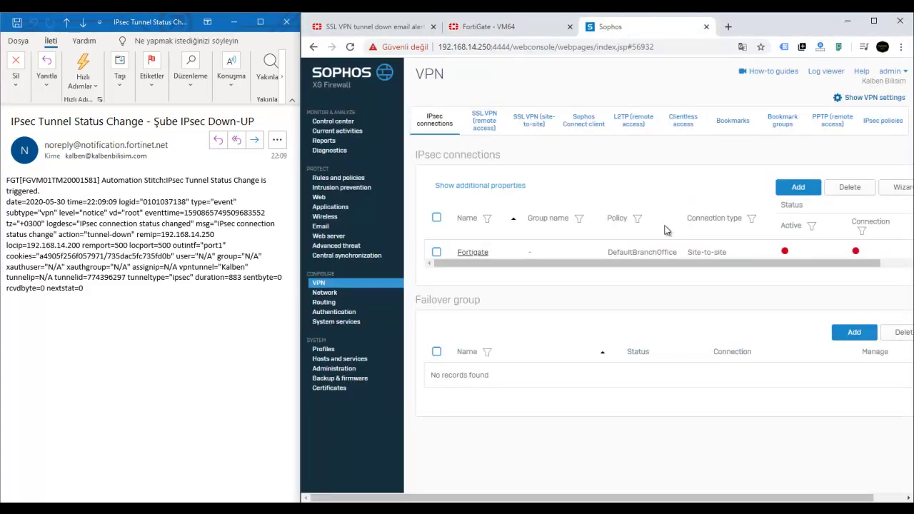
left_click(785, 252)
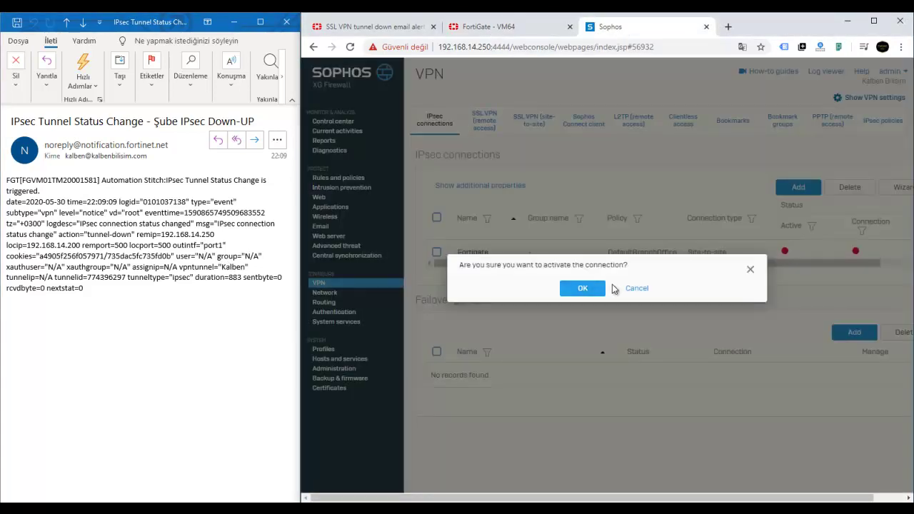
left_click(595, 291)
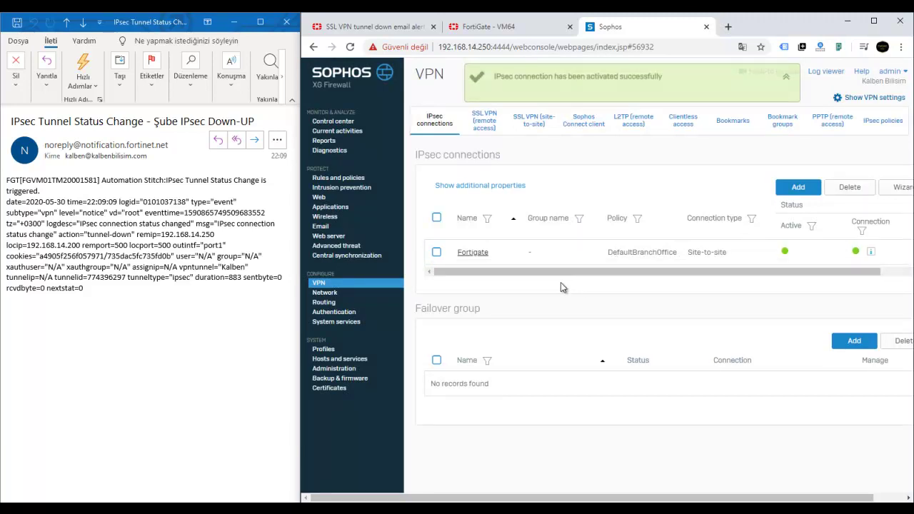
left_click(179, 253)
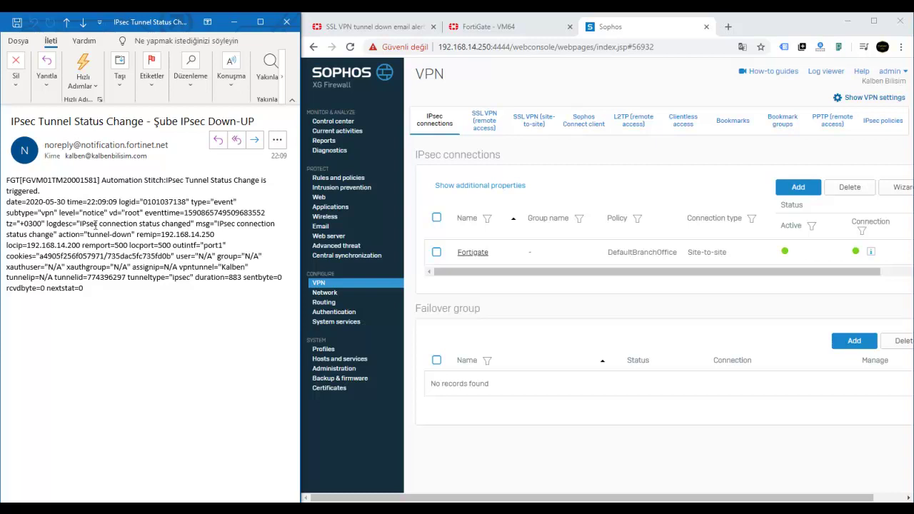
- Highlight tunnel-down in the first alert and tunnel-up in the 22:10 alert, then close the message and Outlook
left_click_drag(88, 234, 132, 235)
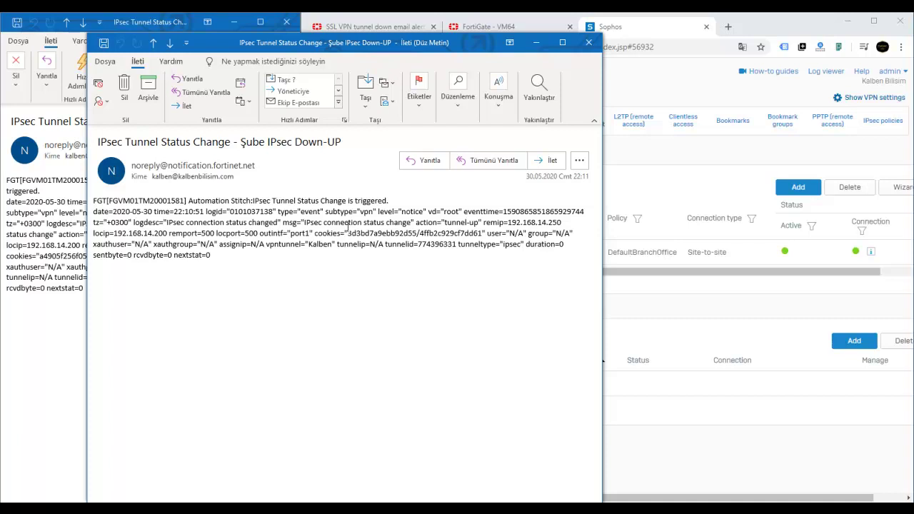
left_click_drag(444, 223, 477, 223)
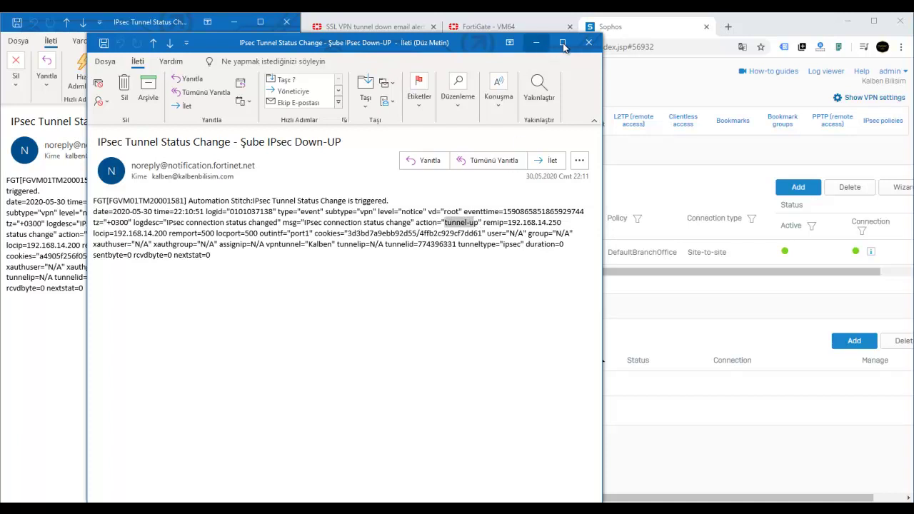
left_click(588, 42)
left_click(284, 23)
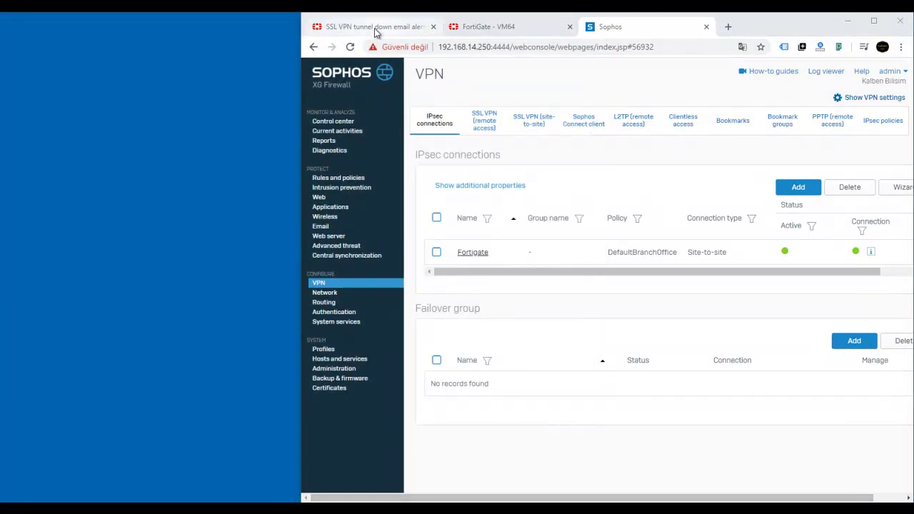
- Maximize the browser, close the SSL VPN alert tab, and go to Security Fabric > Automation
left_click(413, 29)
left_click(476, 28)
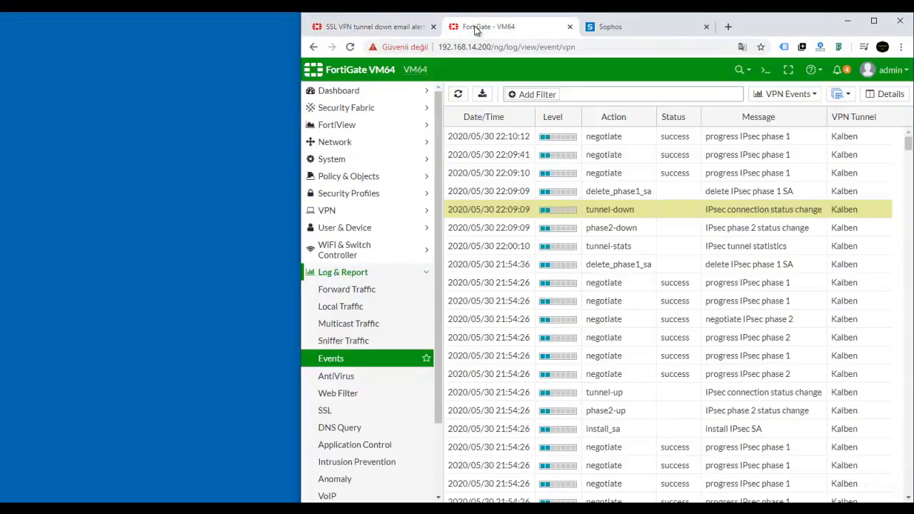
left_click(874, 20)
left_click(133, 23)
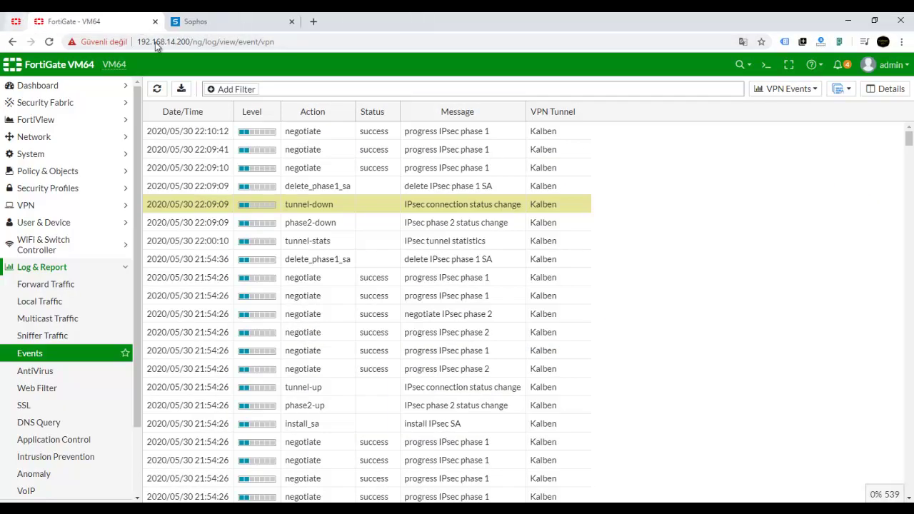
left_click(60, 105)
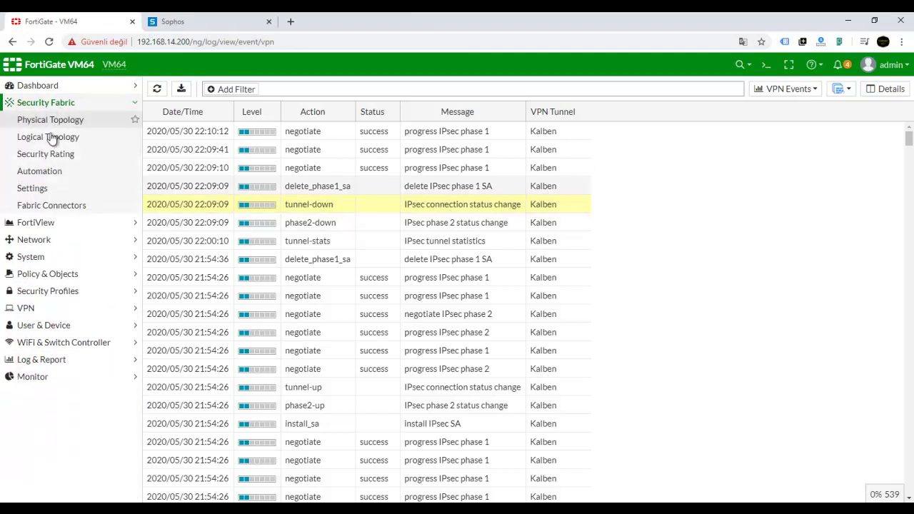
left_click(50, 173)
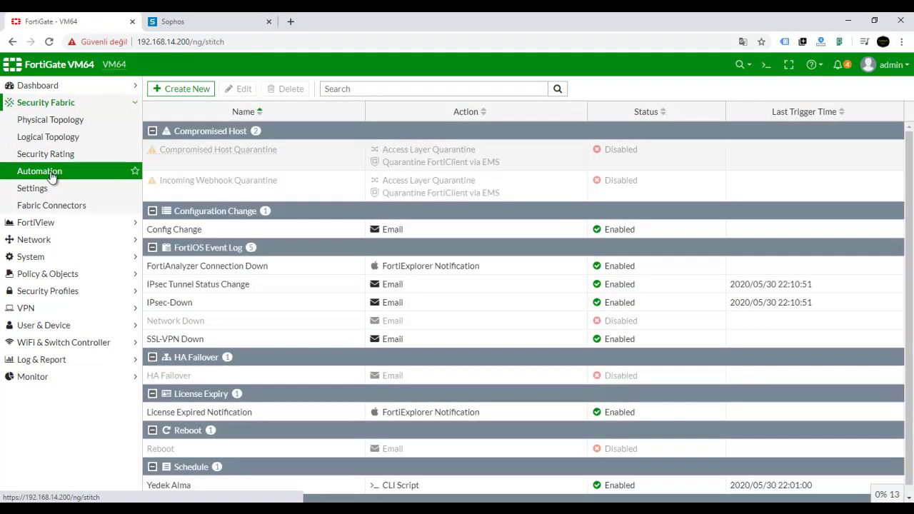